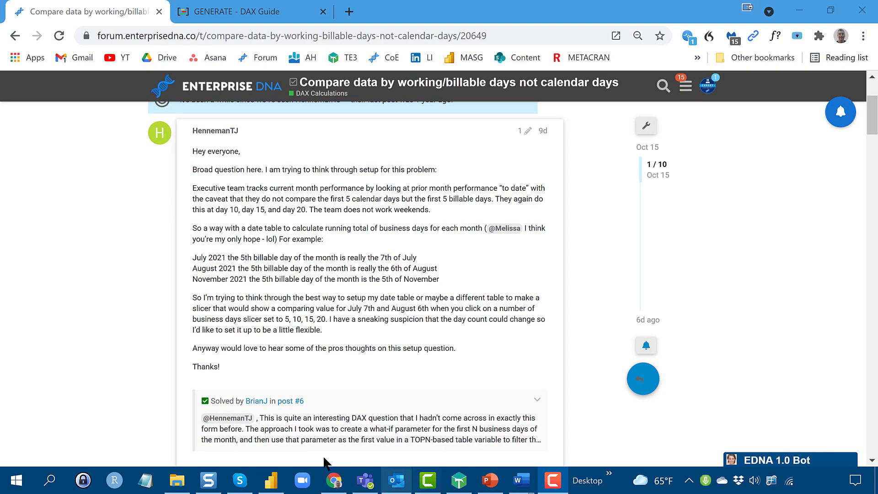
# Step: Look at the business-days report in Power BI Desktop, return to the browser and open the GENERATE page of DAX Guide
pyautogui.click(272, 480)
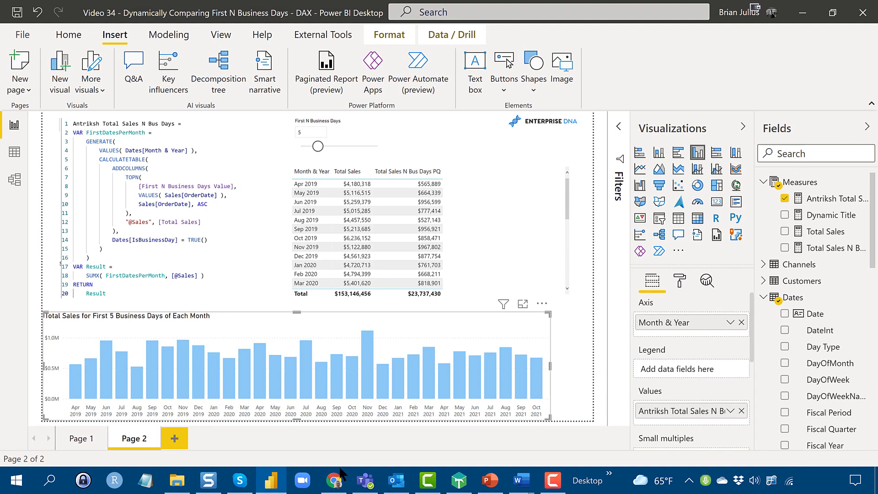
pyautogui.click(338, 478)
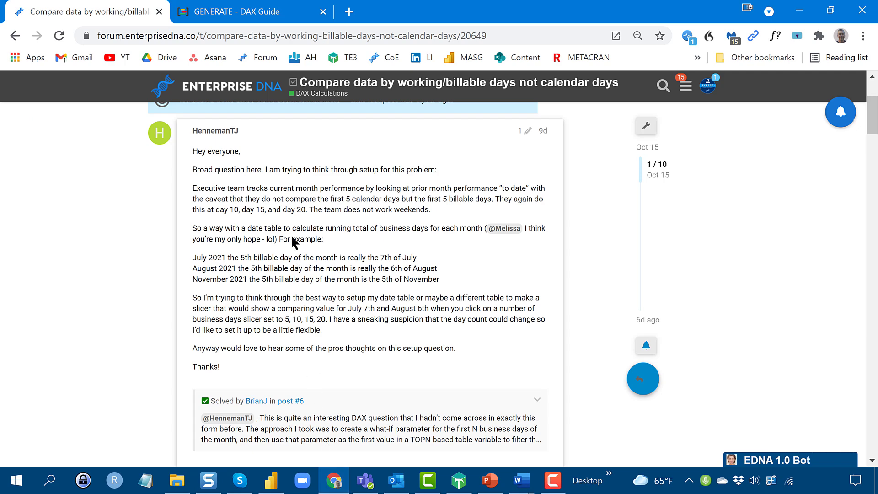
pyautogui.click(277, 9)
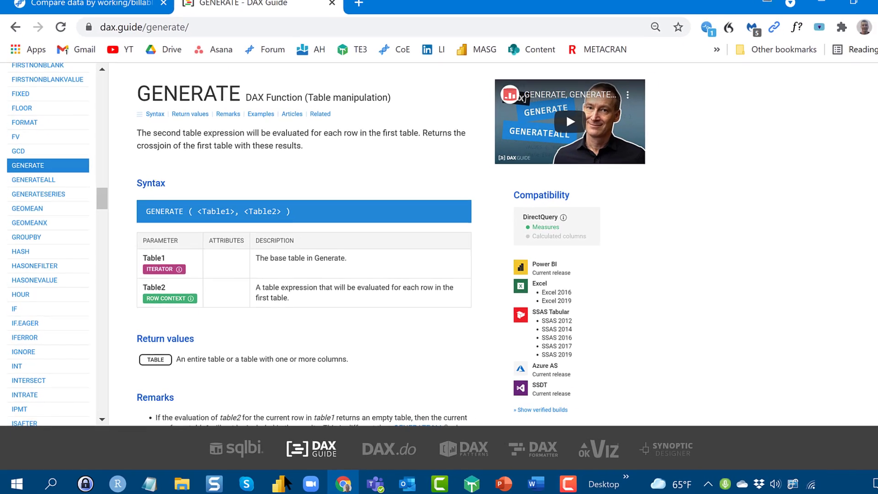
# Step: Switch to Power BI Desktop, add the GENERATE-based N business days sales measure to the monthly table and go over its month rows
pyautogui.click(272, 481)
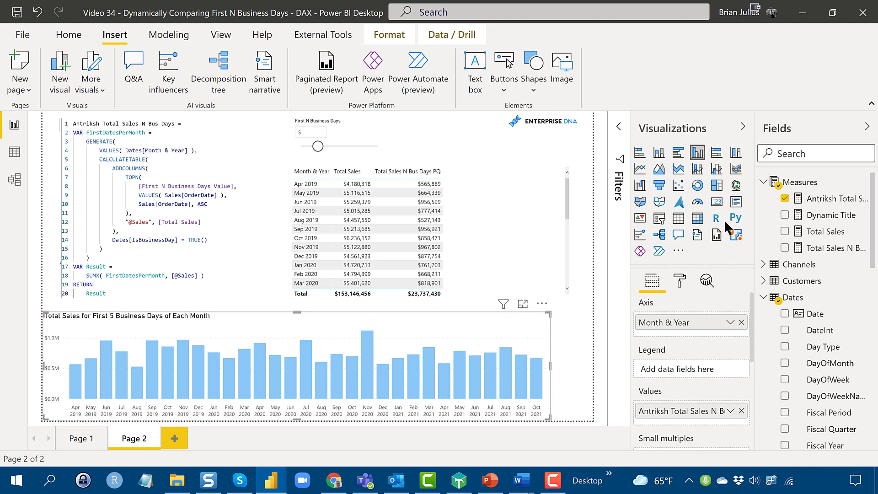
pyautogui.moveTo(825, 194); pyautogui.dragTo(504, 207)
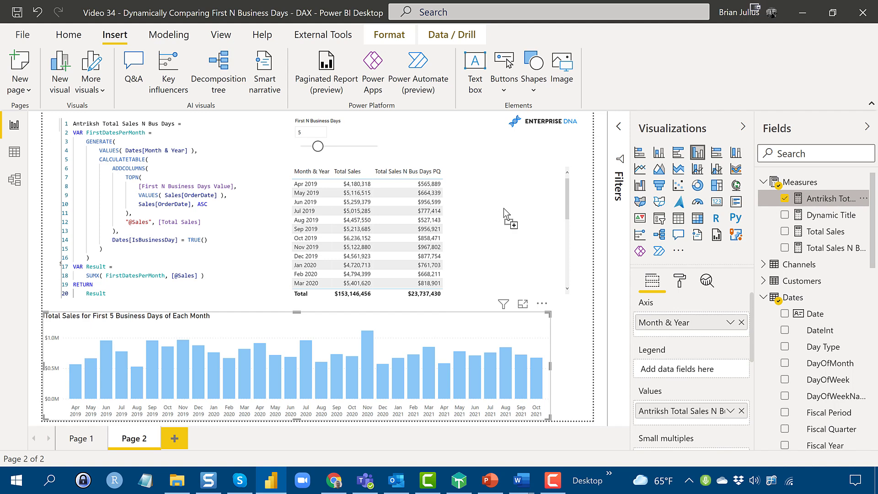
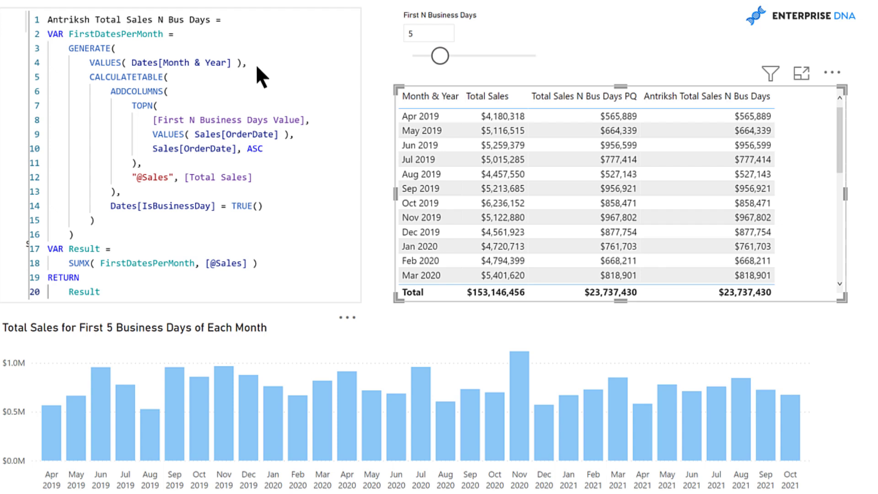
pyautogui.click(449, 116)
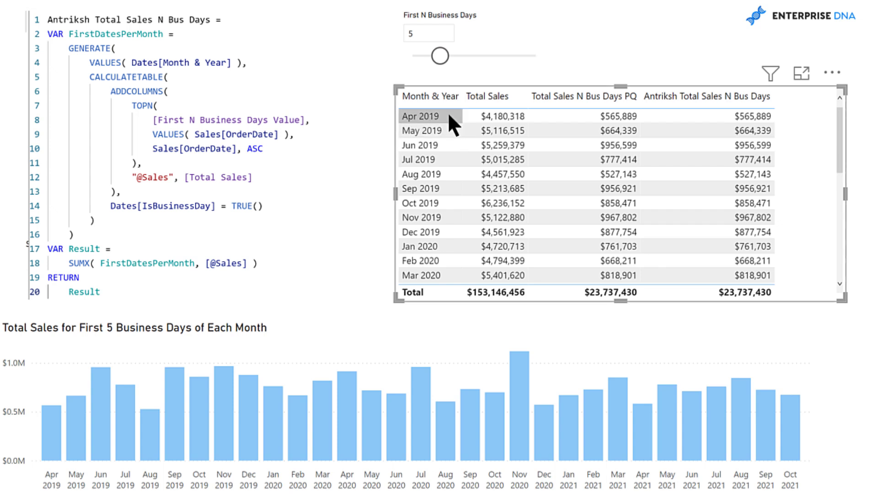
pyautogui.moveTo(451, 145); pyautogui.dragTo(444, 278)
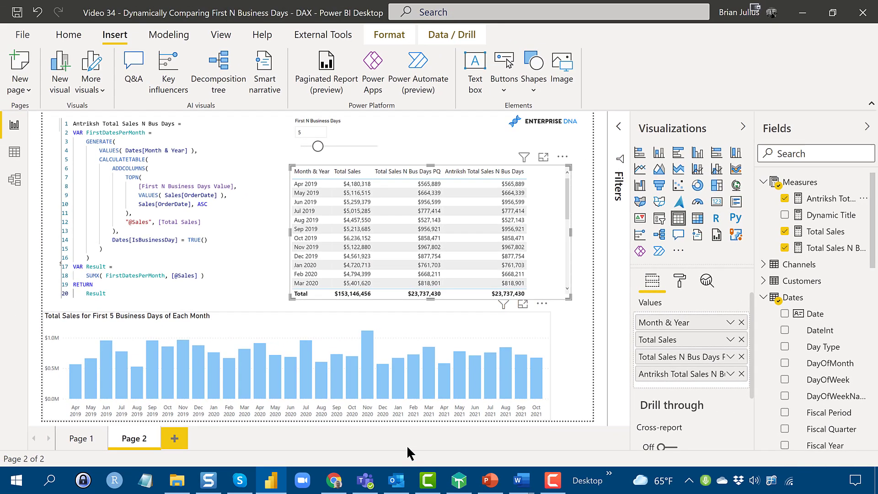
# Step: Switch to Tabular Editor, copy the complete TOPN expression from the measure and open a new DAX query
pyautogui.click(459, 480)
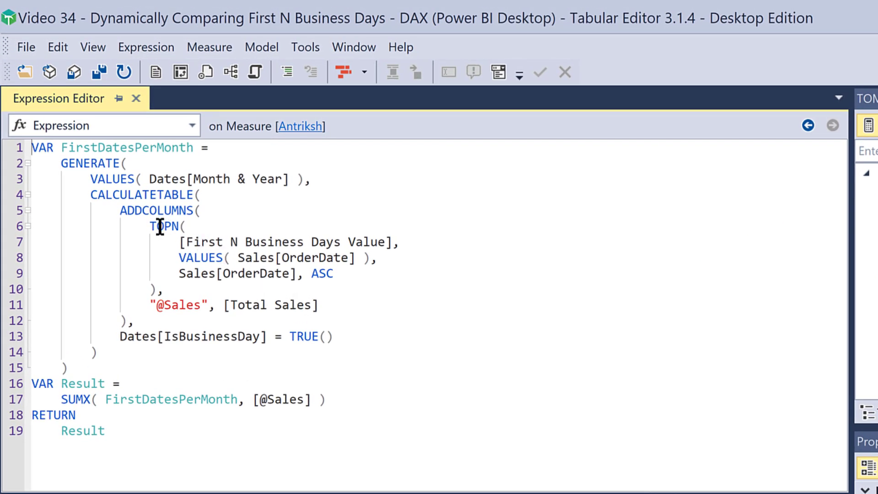
pyautogui.moveTo(150, 226)
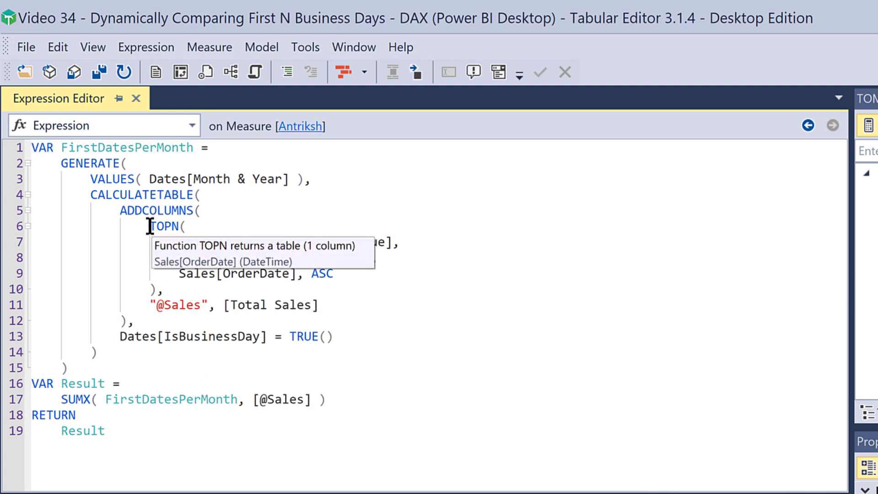
pyautogui.moveTo(150, 226); pyautogui.dragTo(162, 289)
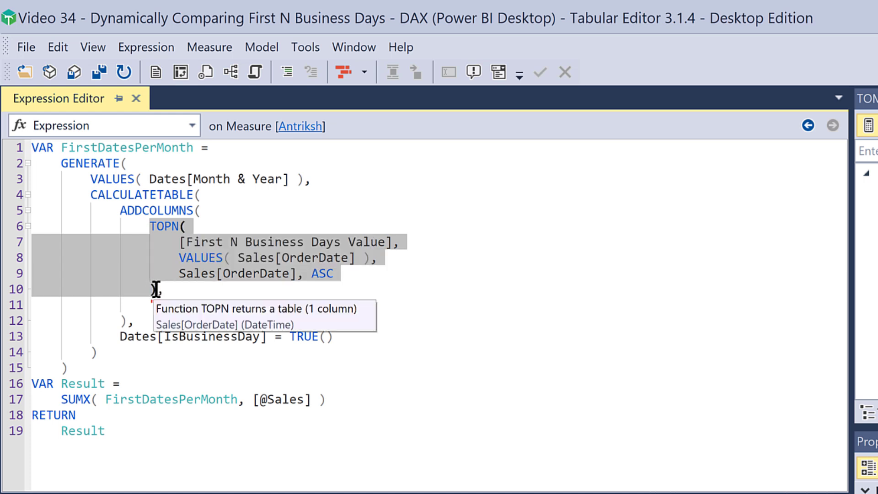
pyautogui.write('@Sales", [Total Sales')
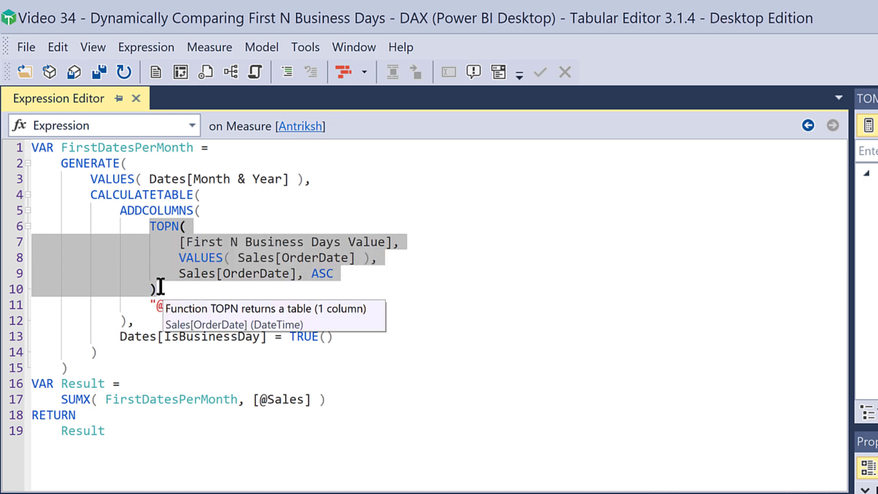
pyautogui.click(154, 77)
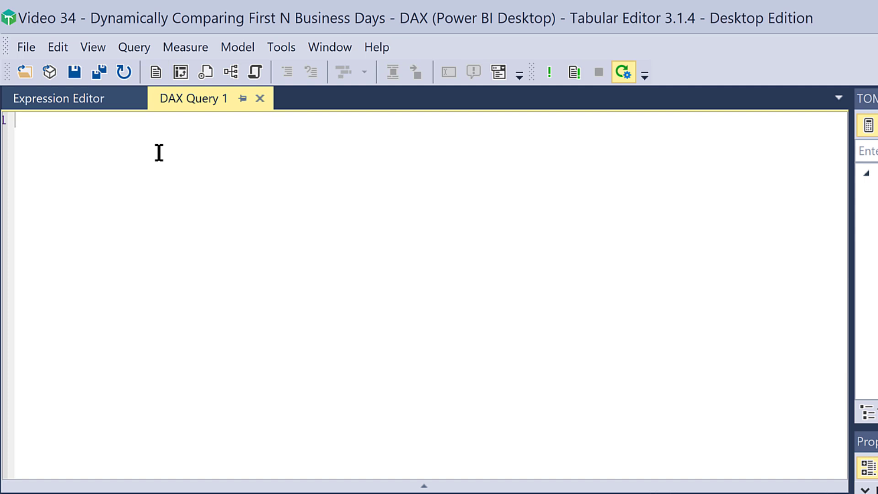
# Step: Write and run a DAX query that evaluates the copied TOPN expression, and sort the results by Sales[OrderDate] ascending
pyautogui.write('EVALUATE')
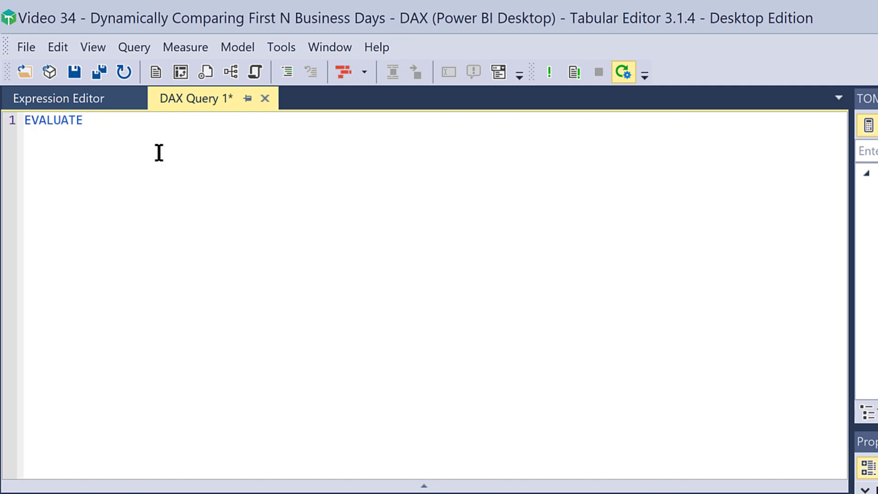
pyautogui.press('Return')
pyautogui.write('TOPN( \t\t\t\t\t[First N Business Days Value], \t\t\t\t\tVALUES( Sales[OrderDate] ), \t\t\t\t\tSales[OrderDate], ASC \t\t\t\t)')
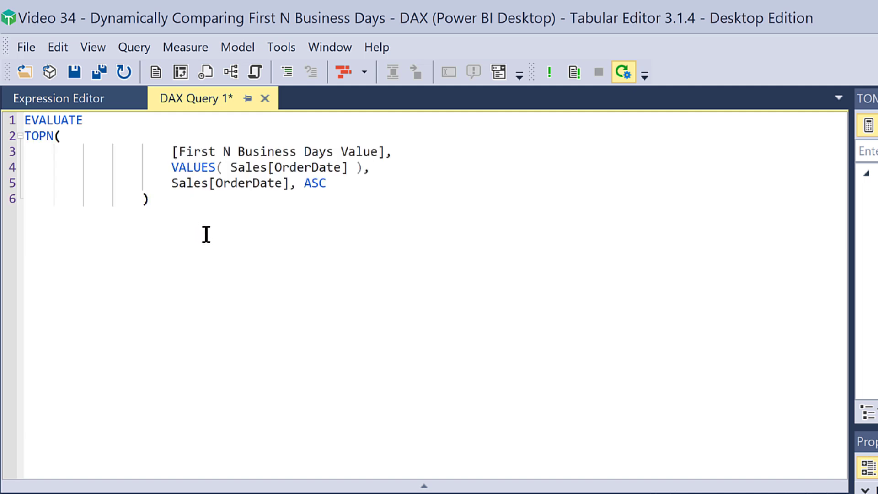
pyautogui.press('F5')
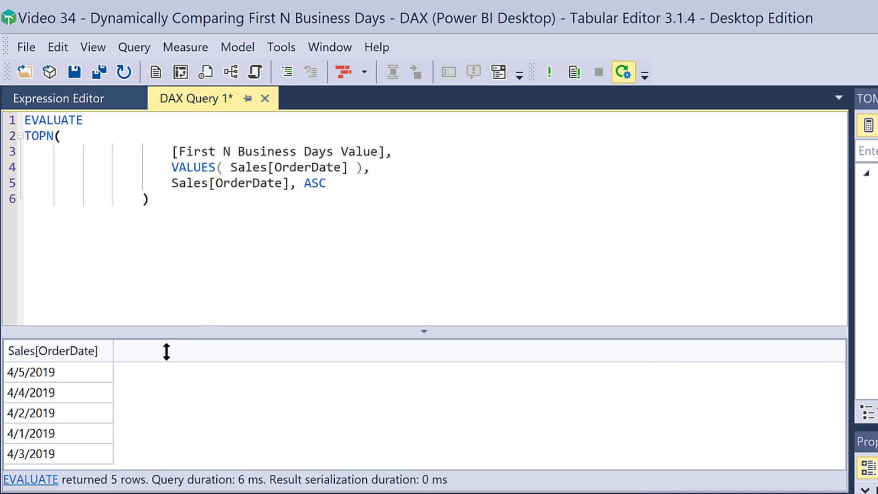
pyautogui.click(98, 350)
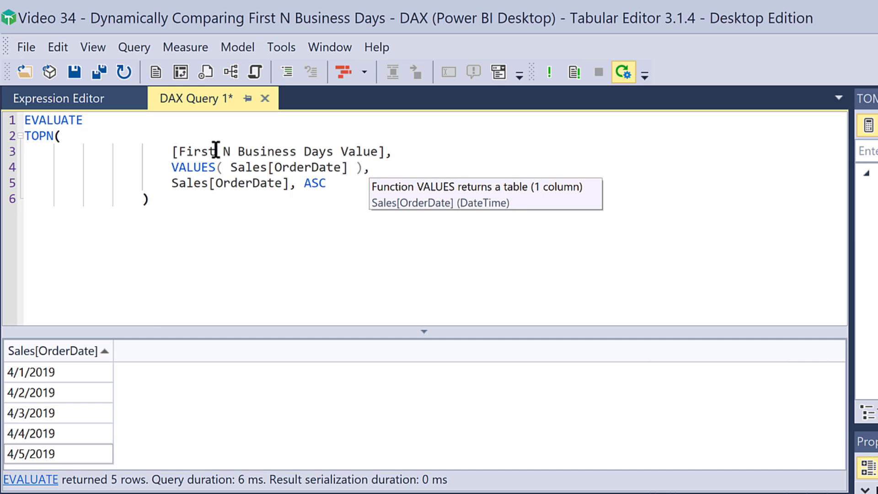
# Step: Examine the TOPN arguments in the query: [First N Business Days Value] and VALUES( Sales[OrderDate] )
pyautogui.click(172, 151)
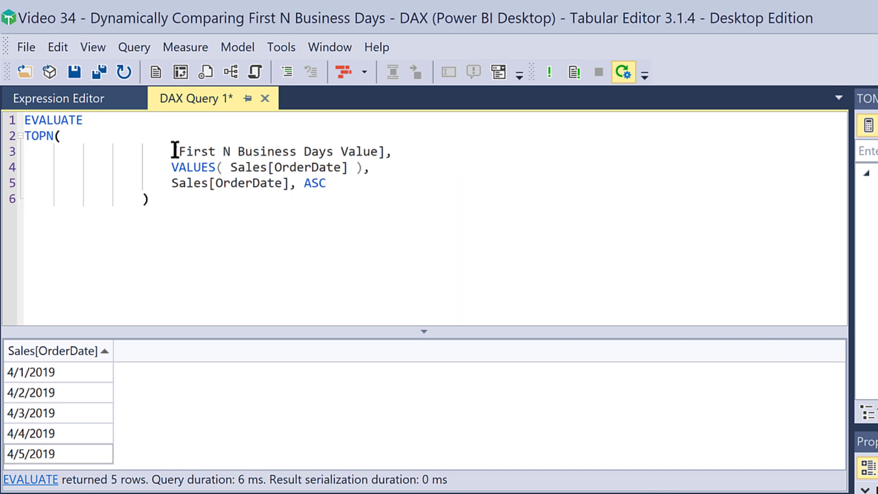
pyautogui.moveTo(178, 151)
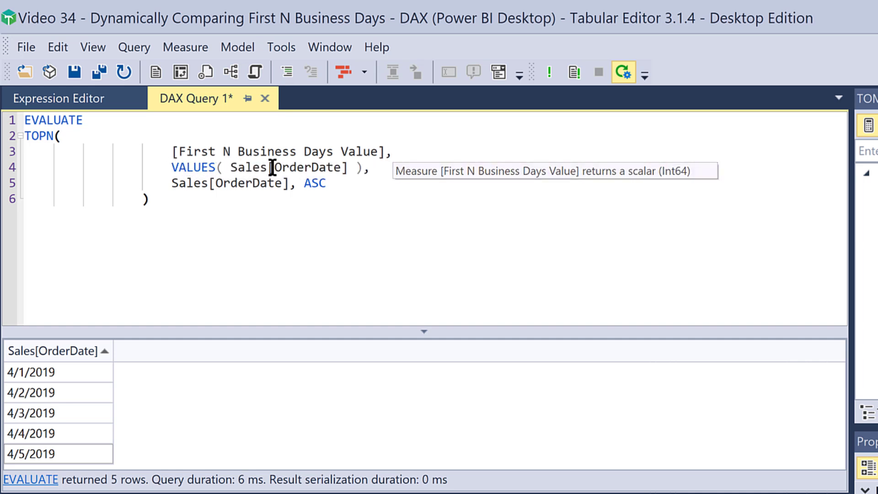
pyautogui.moveTo(306, 169); pyautogui.dragTo(355, 170)
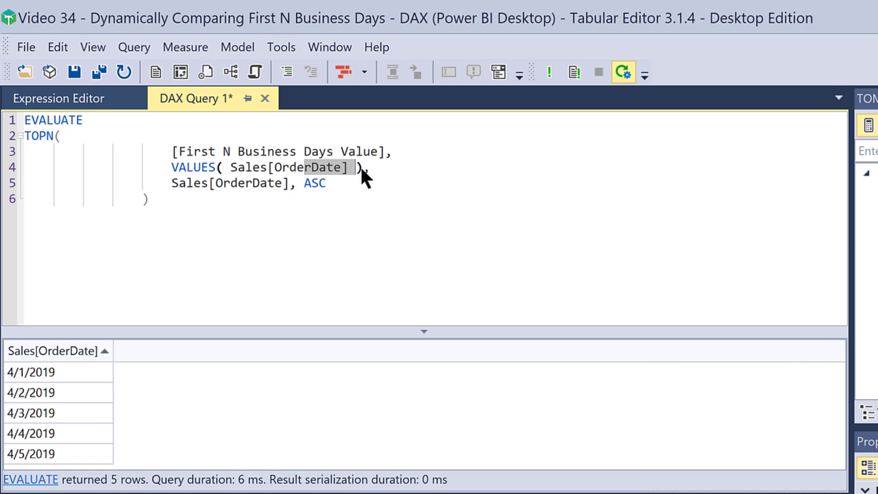
pyautogui.click(369, 169)
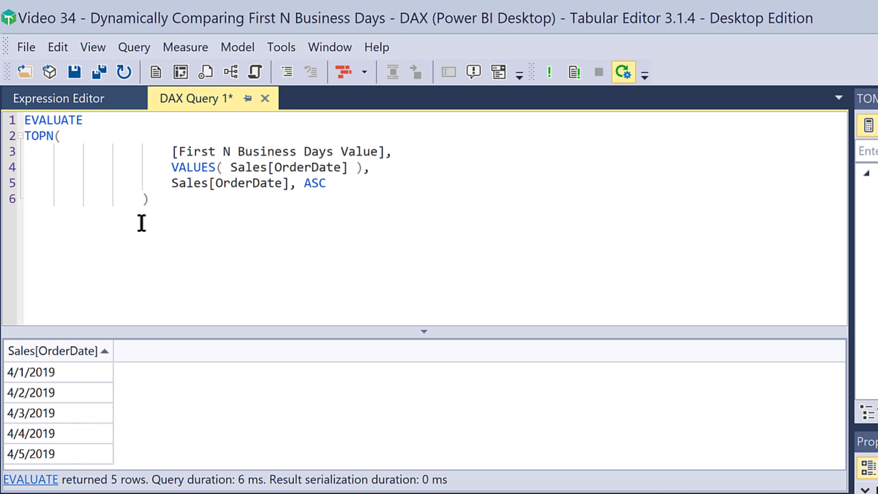
# Step: Review the measure's code in Power BI, copy its complete GENERATE block in Tabular Editor and open a new DAX query
pyautogui.click(93, 97)
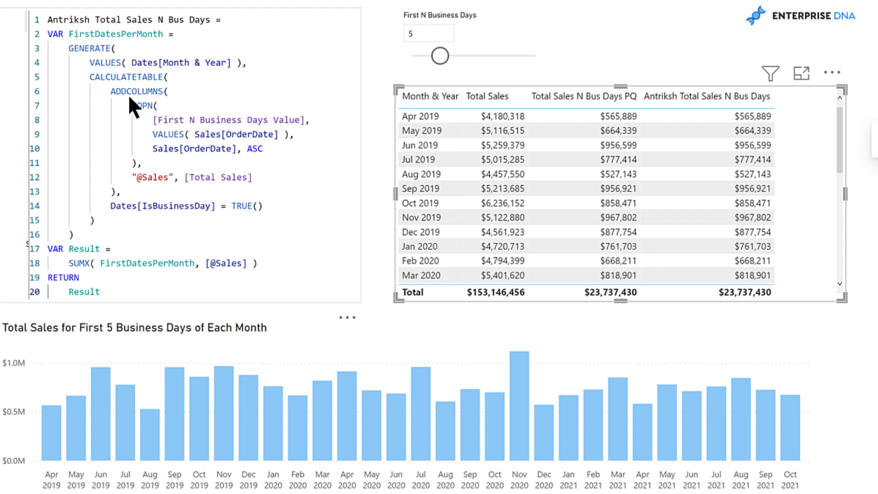
pyautogui.click(72, 45)
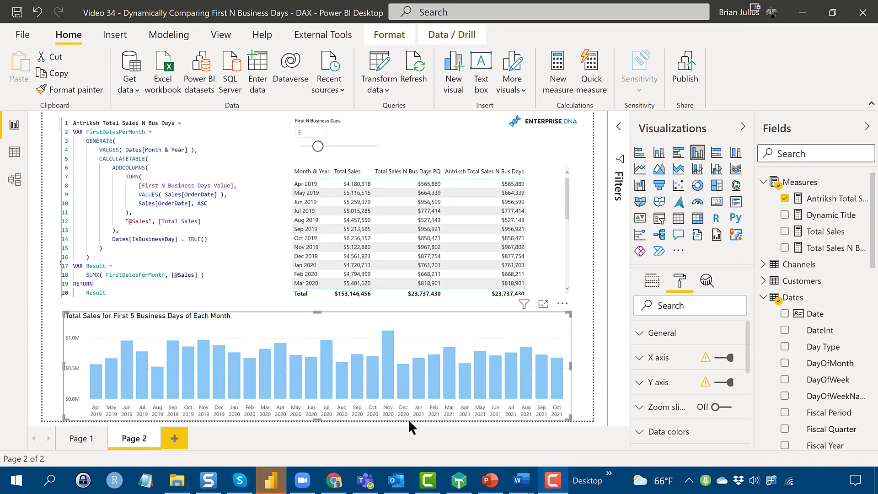
pyautogui.click(459, 481)
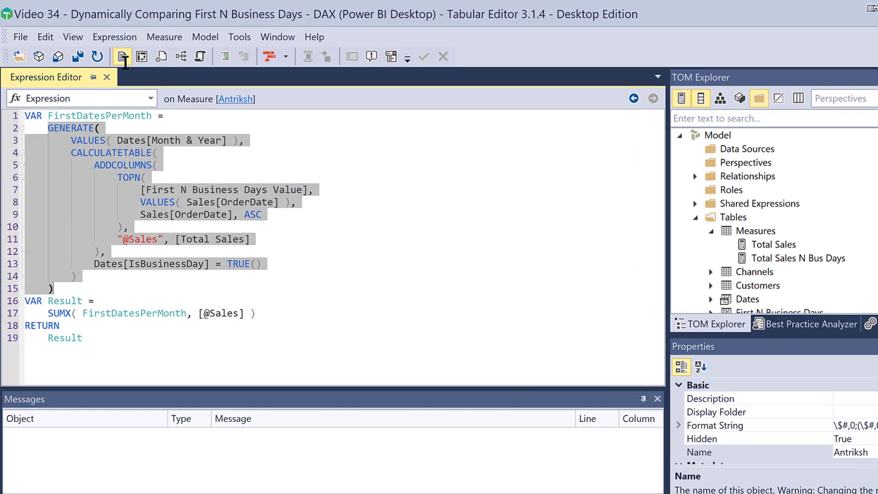
pyautogui.click(106, 49)
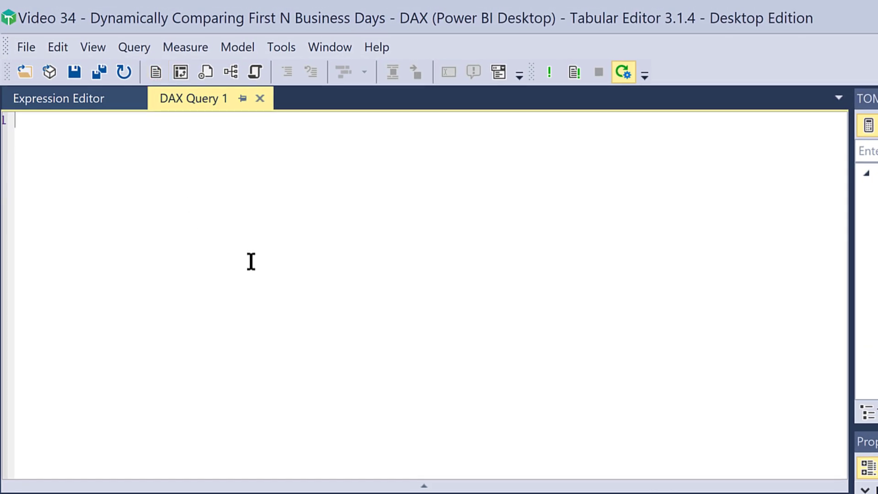
# Step: Write and run a DAX query that evaluates the complete GENERATE block, and sort the results by Sales[OrderDate] ascending
pyautogui.write('eval')
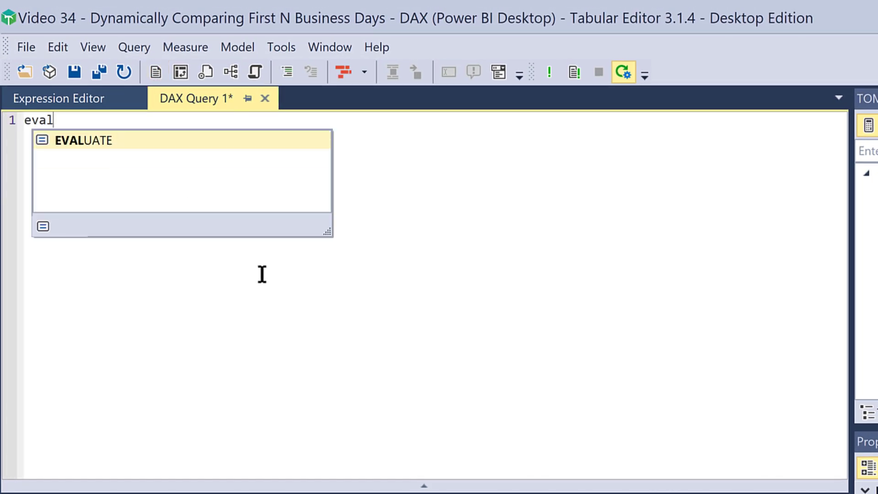
pyautogui.press('Tab')
pyautogui.press('Return')
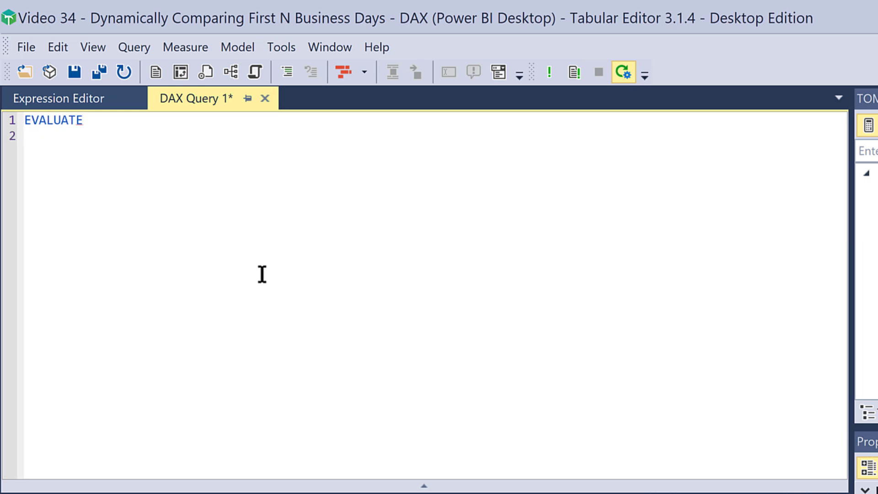
pyautogui.write('GENERATE(         VALUES( Dates[Month & Year] ),         CALCULATETABLE(             ADDCOLUMNS(                 TOPN(                     [First N Business Days Value],                     VALUES( Sales[OrderDate] ),                     Sales[OrderDate], ASC                 ),                 "@Sales", [Total Sales]             ),             Dates[IsBusinessDay] = TRUE()         )     )')
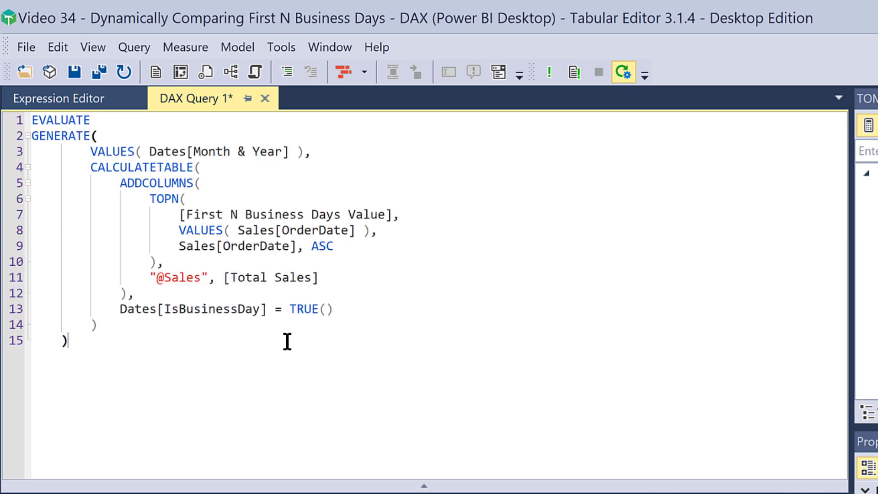
pyautogui.press('F5')
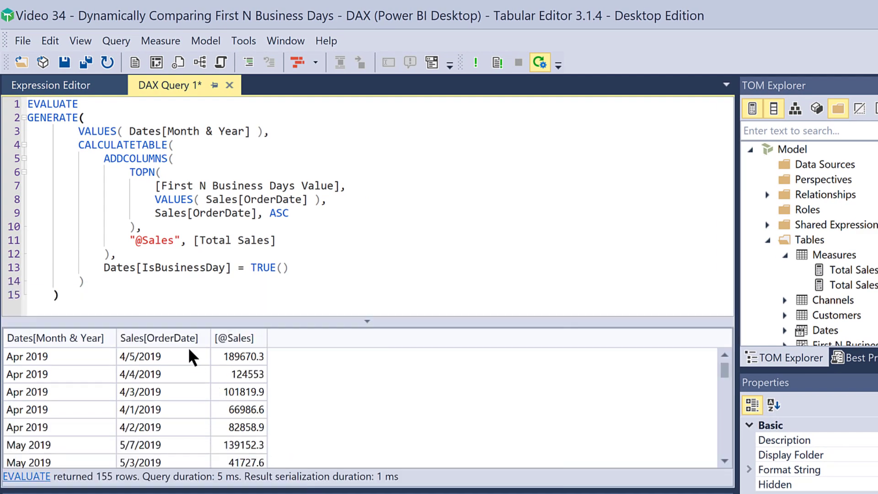
pyautogui.click(200, 338)
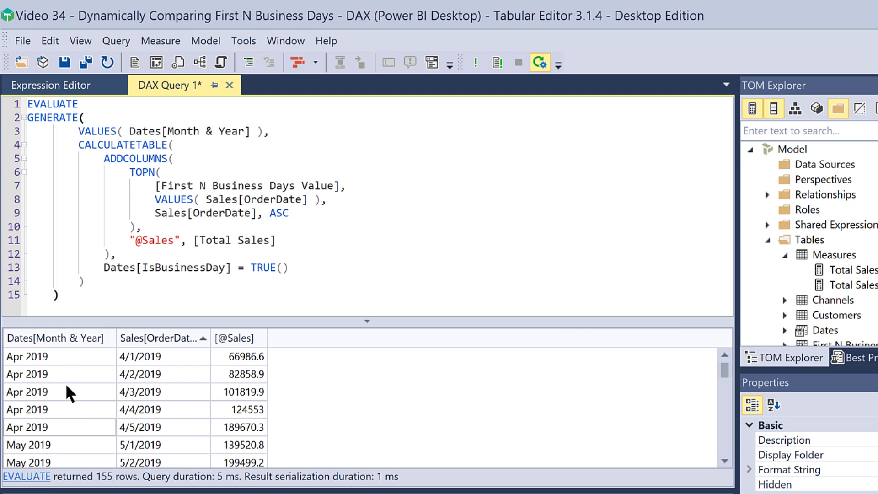
pyautogui.click(68, 358)
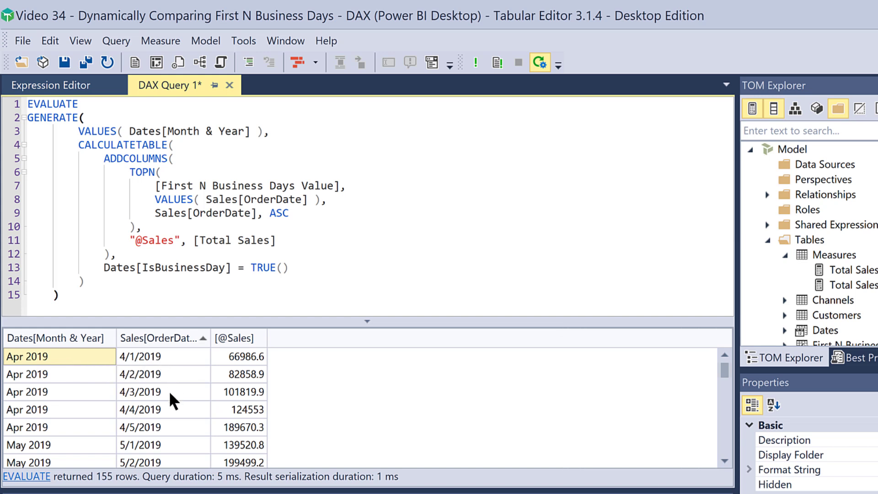
pyautogui.click(171, 422)
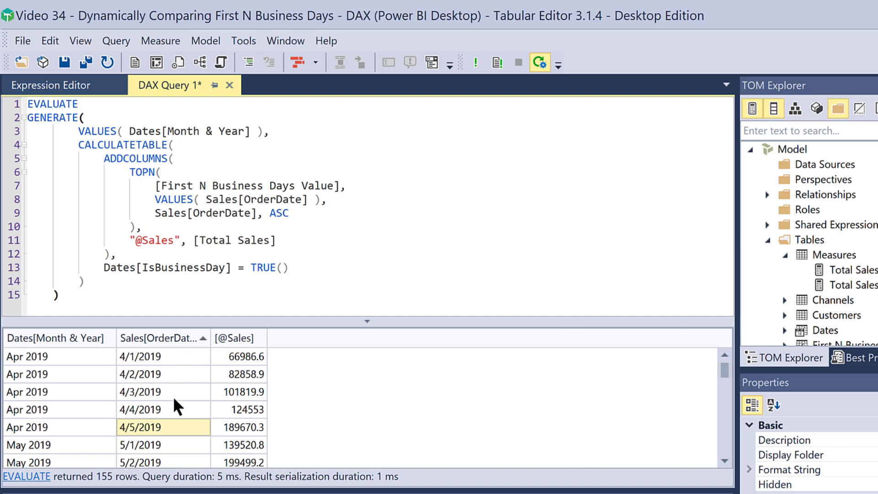
pyautogui.scroll(-3, 172, 410)
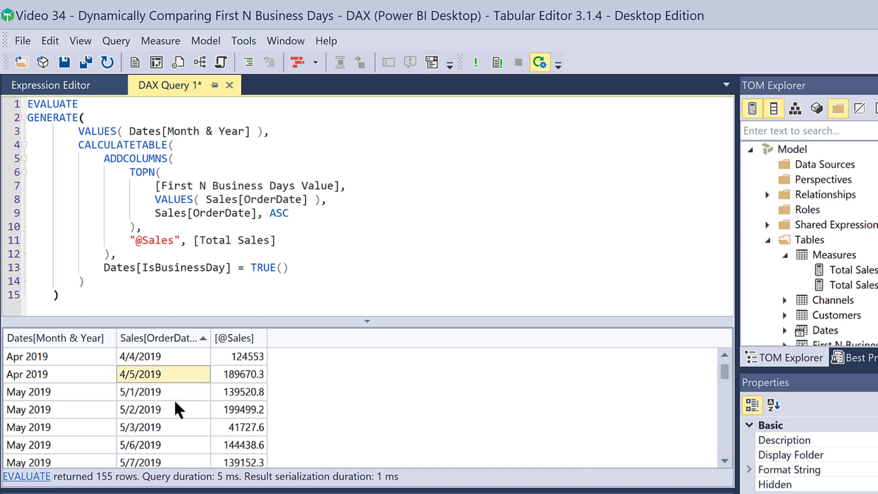
pyautogui.scroll(-6, 180, 424)
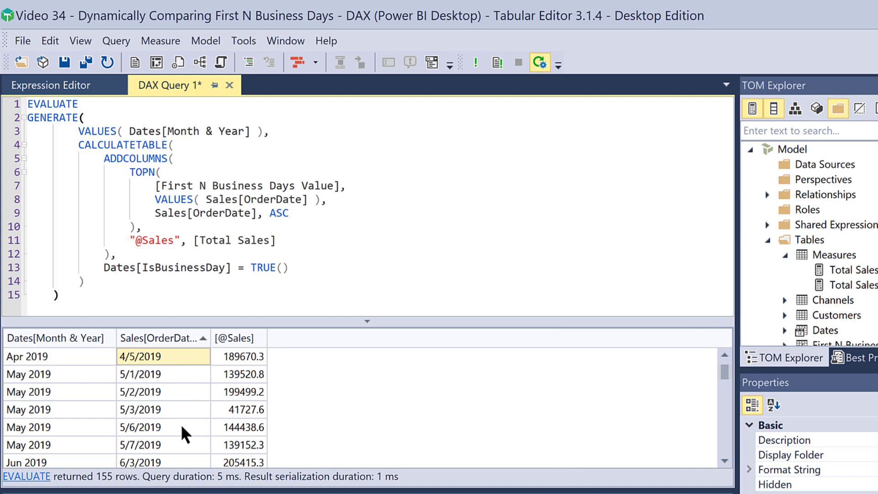
pyautogui.scroll(-1, 181, 423)
pyautogui.scroll(1, 181, 424)
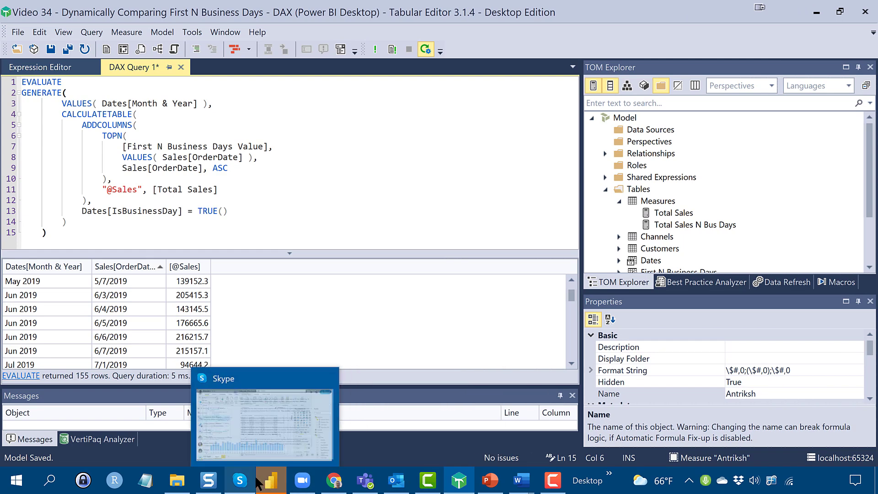
# Step: Switch to Power BI and compare the grand totals of the two N Bus Days sales measures in the table
pyautogui.click(270, 480)
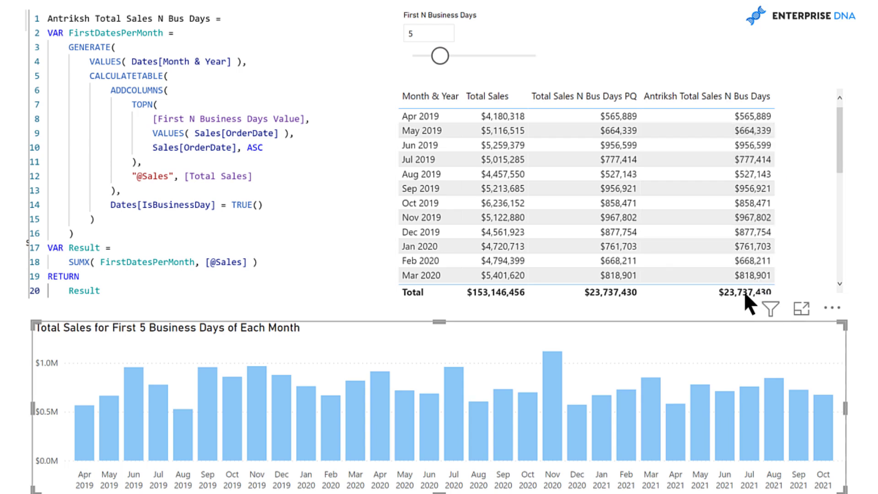
pyautogui.moveTo(745, 289)
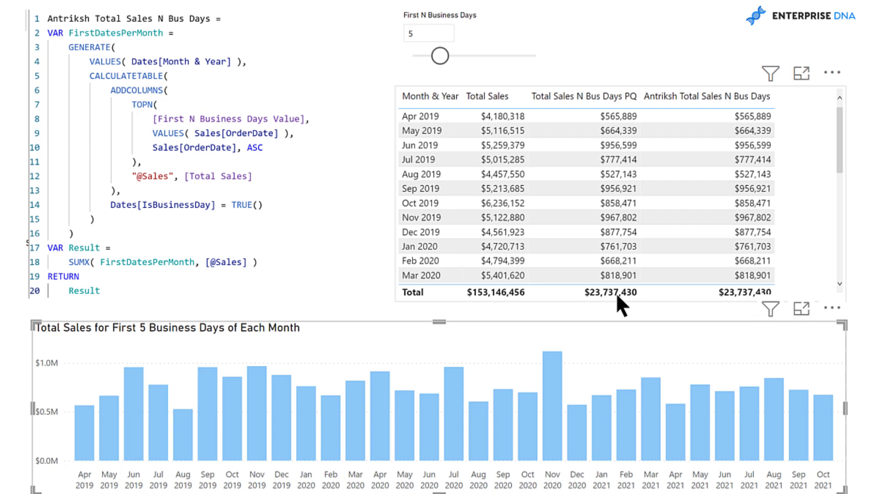
pyautogui.moveTo(607, 296)
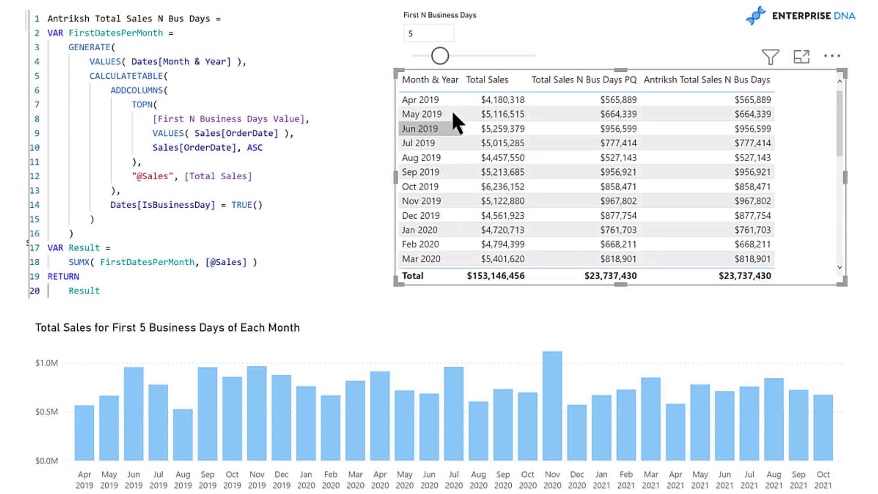
# Step: Test the First N Business Days parameter with a value of 10, and set it to 15
pyautogui.doubleClick(428, 34)
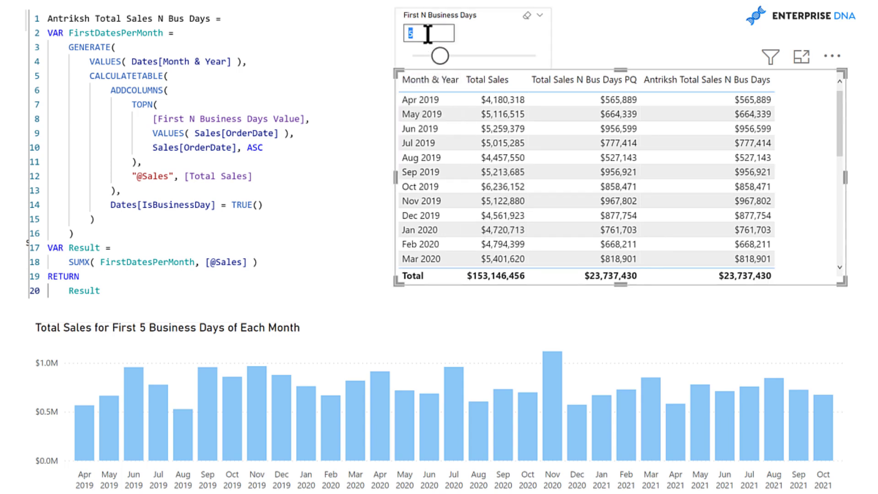
pyautogui.write('10')
pyautogui.press('Return')
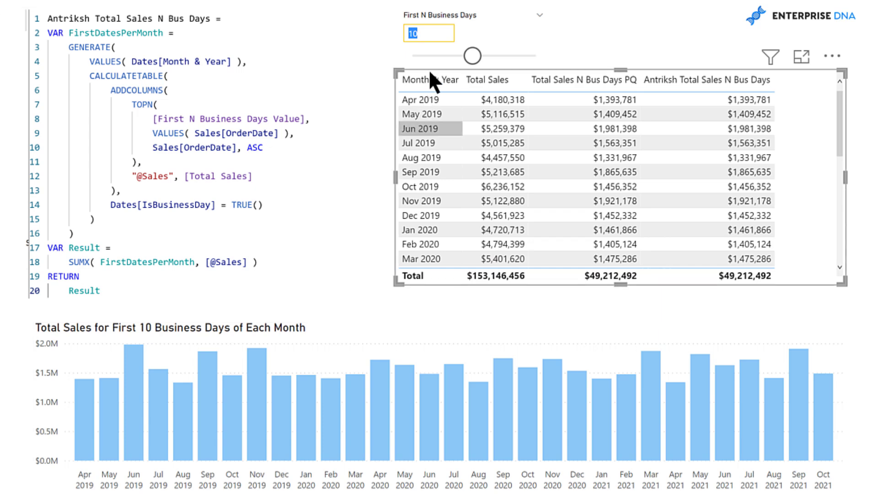
pyautogui.write('15')
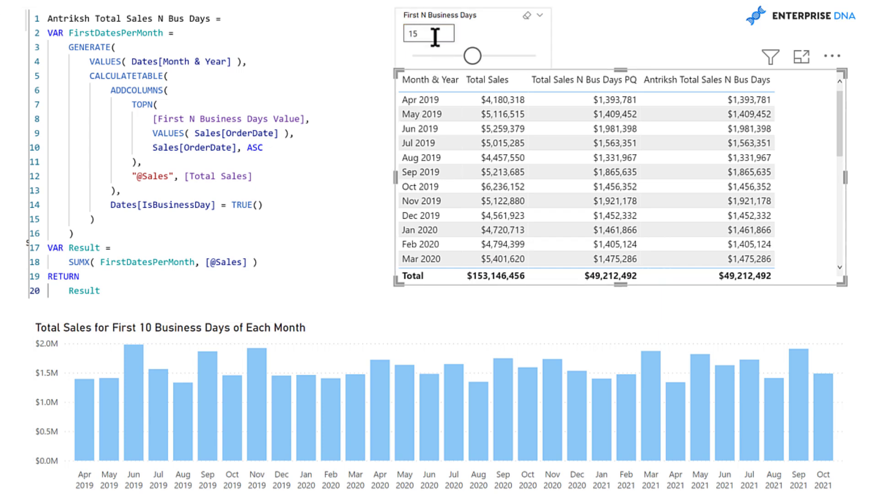
pyautogui.press('Return')
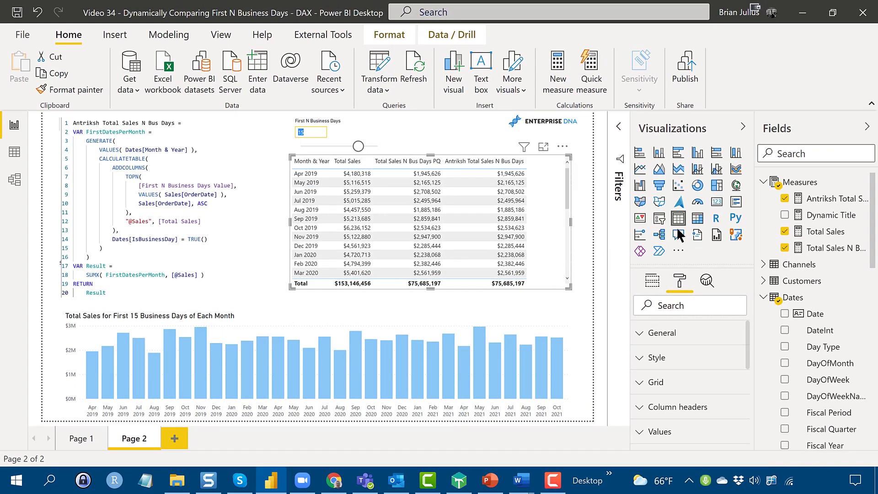
# Step: Review the Dynamic Title measure's formula and the format type and source field behind the column chart's title text
pyautogui.click(810, 214)
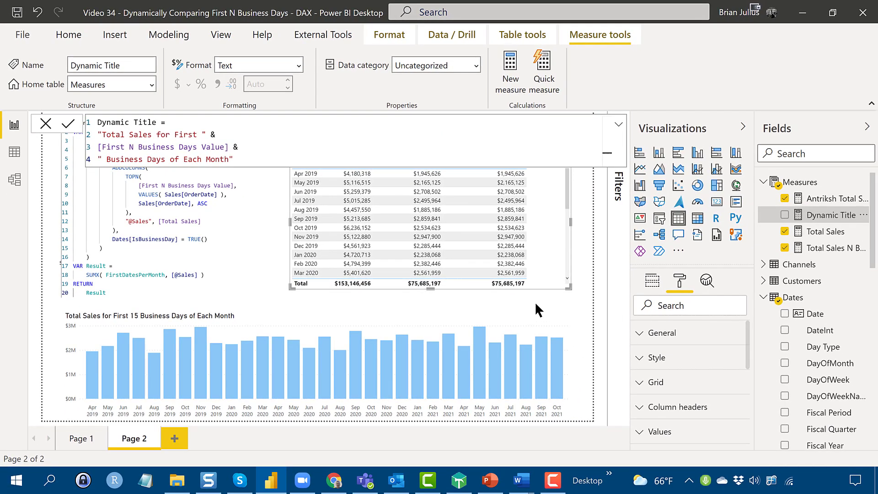
pyautogui.click(535, 306)
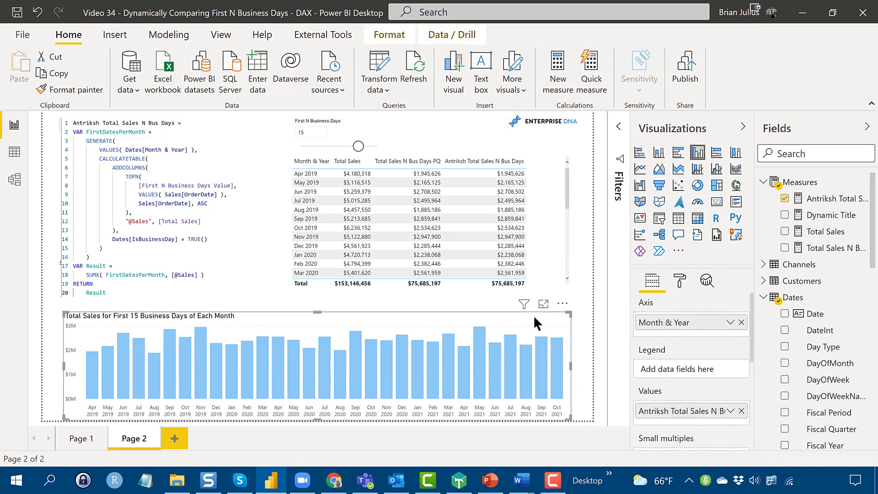
pyautogui.click(680, 281)
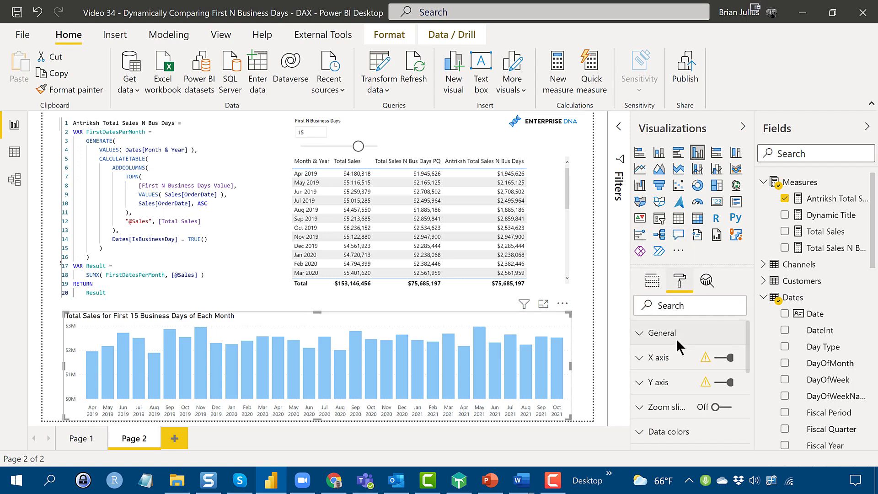
pyautogui.scroll(-1, 677, 343)
pyautogui.scroll(3, 677, 344)
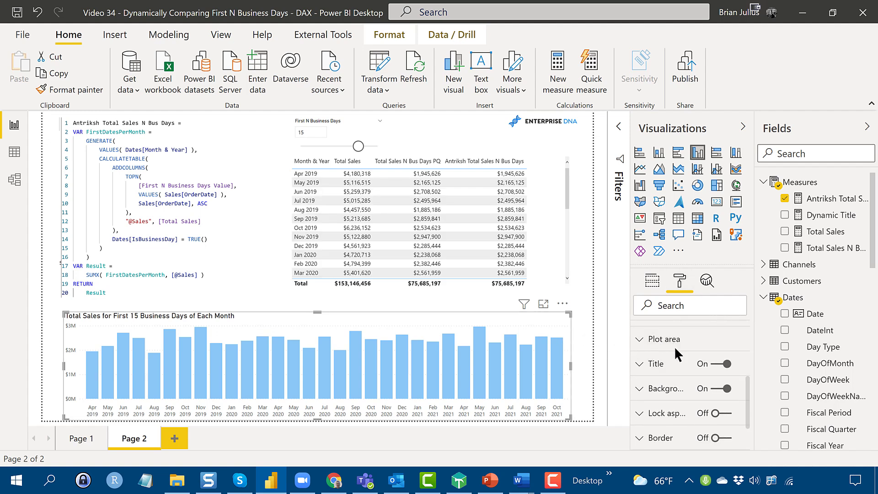
pyautogui.click(650, 364)
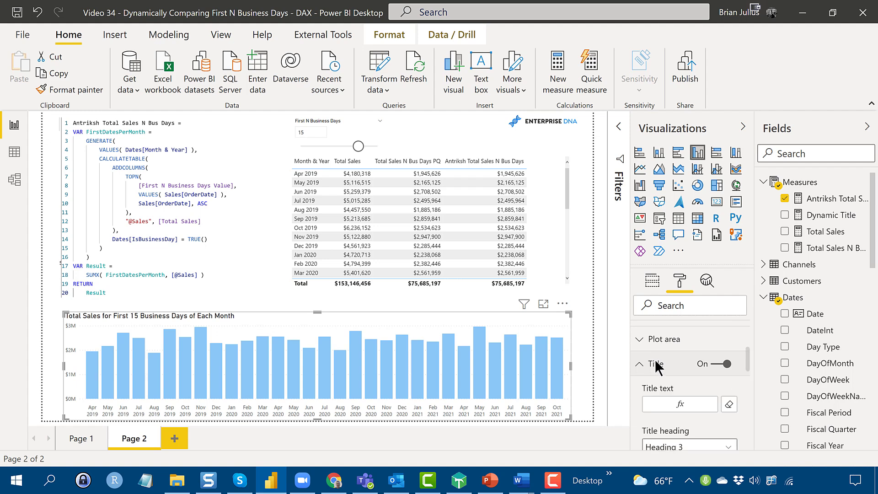
pyautogui.click(704, 403)
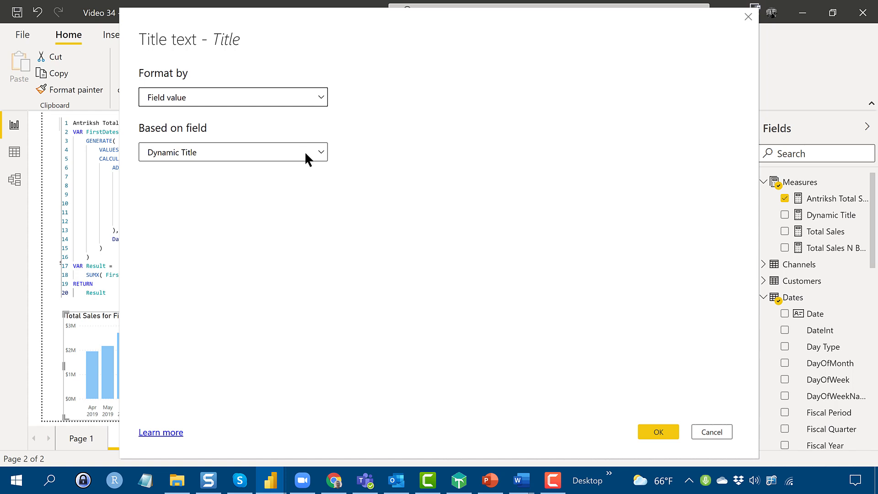
pyautogui.click(657, 433)
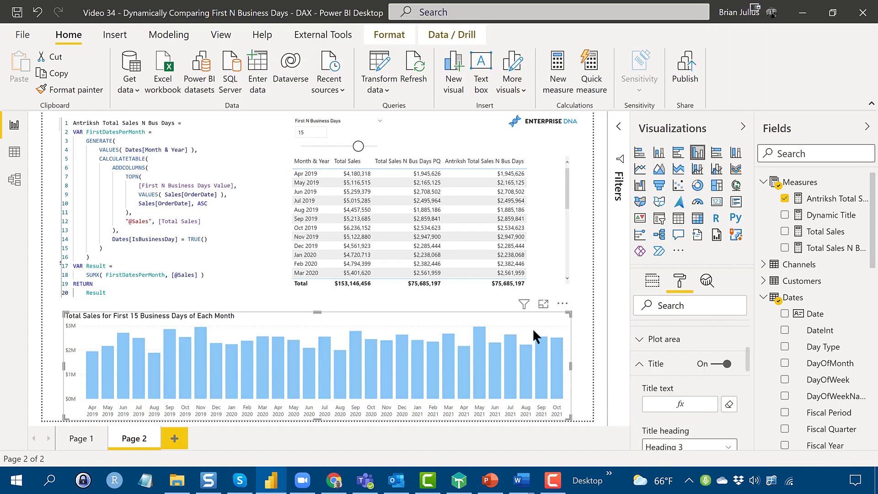